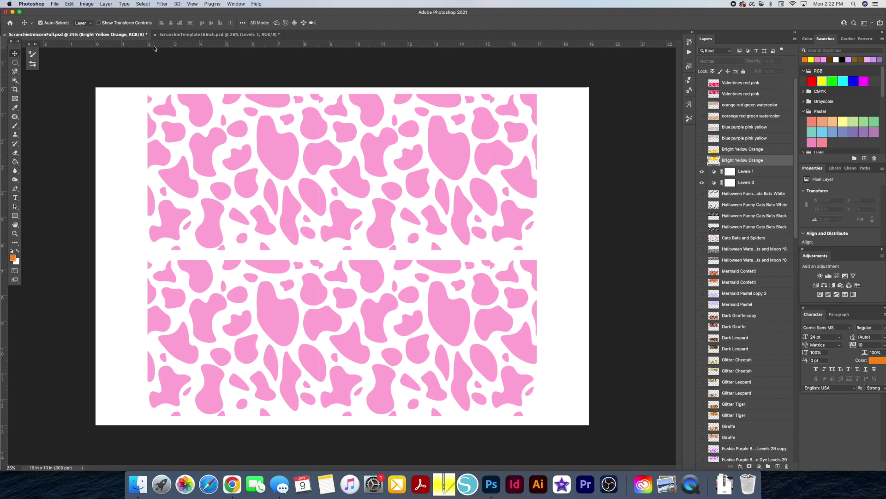
In ScrunchieTemplate16Inch.psd, hide Layer 6 and add an empty layer above the white Layer 0 for painting with the Brush tool
click(182, 35)
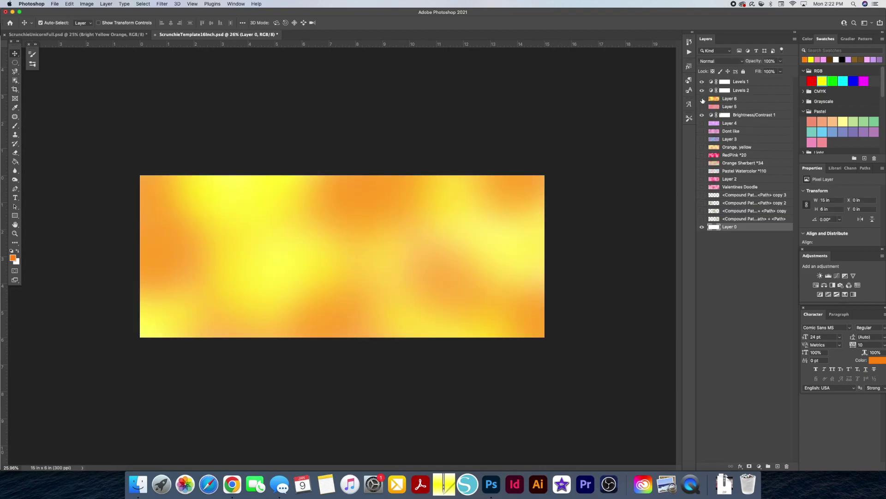
click(703, 99)
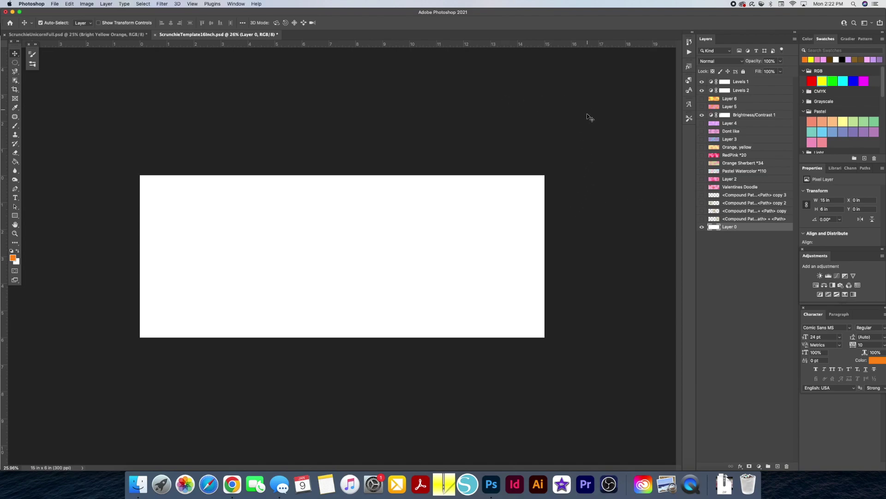
click(778, 467)
click(15, 126)
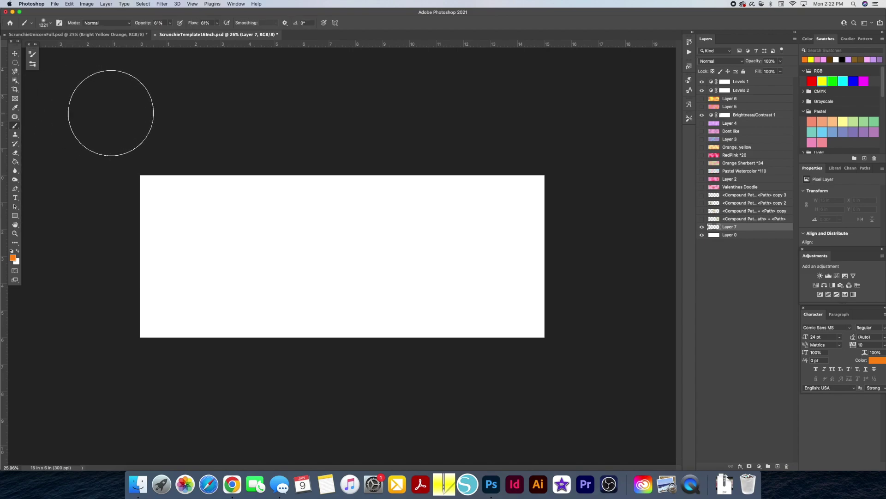
Check the brush's size, hardness, opacity and flow settings
click(51, 25)
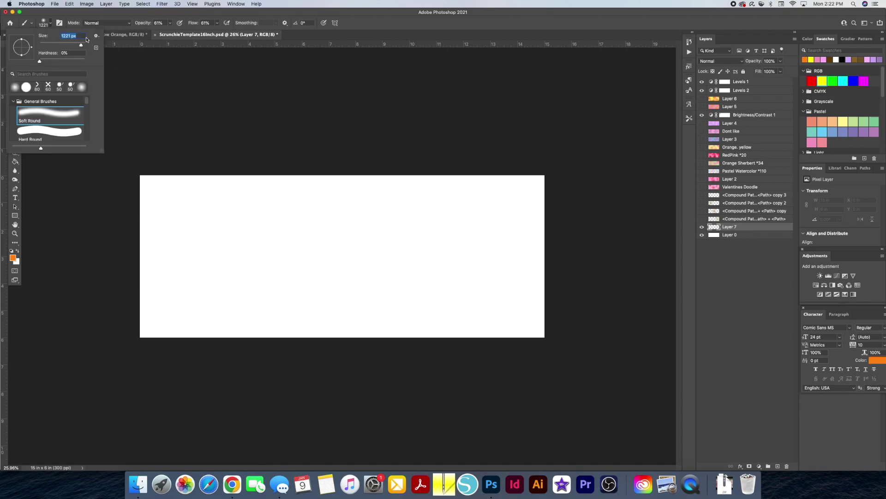
click(52, 25)
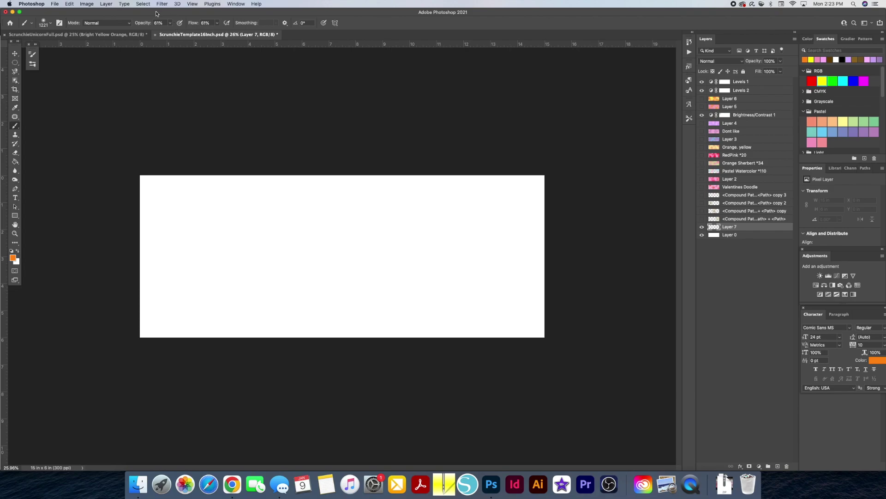
click(171, 24)
click(171, 24)
click(217, 24)
click(218, 25)
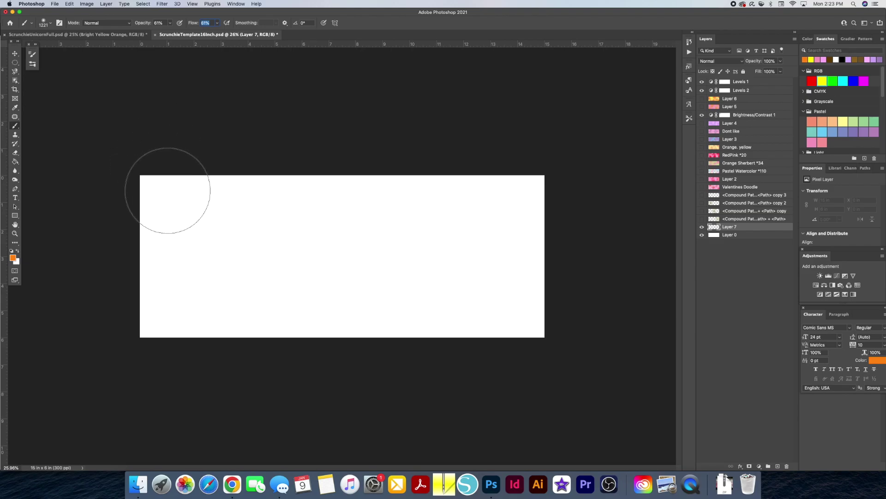
Paint broad soft patches of orange (#fe8b10) across the new layer, leaving some white gaps
click(13, 257)
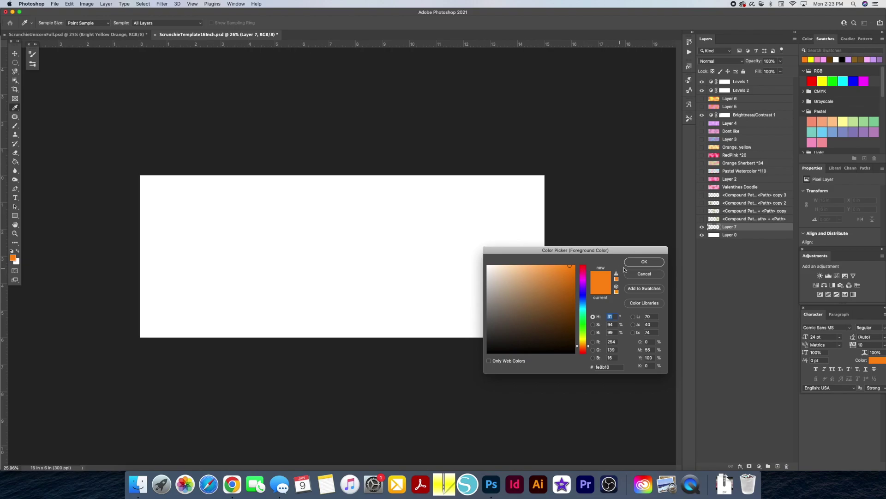
click(644, 262)
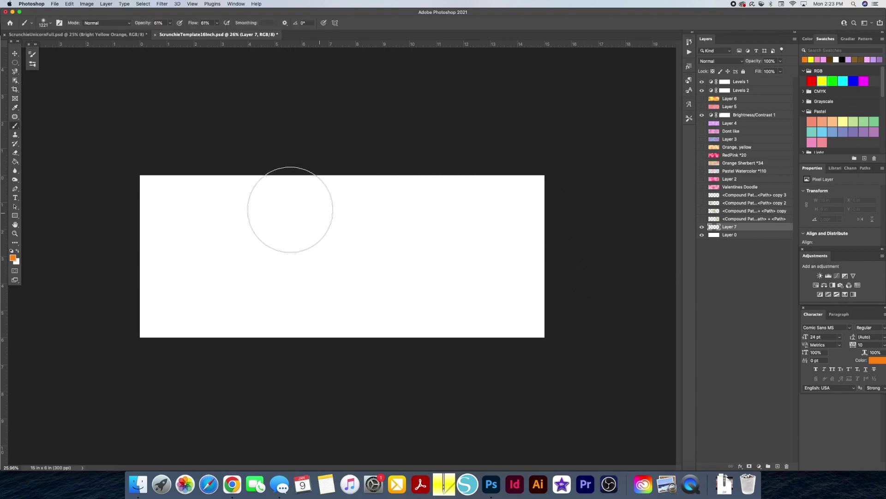
mouse_move(180, 192)
mouse_down()
mouse_move(162, 205)
mouse_move(145, 190)
mouse_move(197, 207)
mouse_move(206, 234)
mouse_up()
mouse_move(222, 297)
mouse_down()
mouse_move(207, 273)
mouse_move(260, 330)
mouse_move(245, 327)
mouse_move(264, 301)
mouse_move(328, 329)
mouse_move(252, 313)
mouse_move(265, 321)
mouse_move(333, 310)
mouse_move(341, 249)
mouse_move(328, 234)
mouse_move(347, 197)
mouse_move(315, 252)
mouse_move(280, 288)
mouse_move(331, 321)
mouse_move(286, 323)
mouse_move(451, 314)
mouse_move(534, 324)
mouse_move(534, 245)
mouse_move(516, 186)
mouse_move(464, 163)
mouse_move(480, 186)
mouse_move(478, 178)
mouse_move(534, 181)
mouse_move(543, 211)
mouse_move(540, 336)
mouse_move(430, 349)
mouse_move(201, 351)
mouse_move(293, 352)
mouse_move(302, 304)
mouse_move(286, 276)
mouse_move(225, 237)
mouse_move(195, 239)
mouse_move(262, 274)
mouse_move(315, 264)
mouse_move(338, 194)
mouse_up()
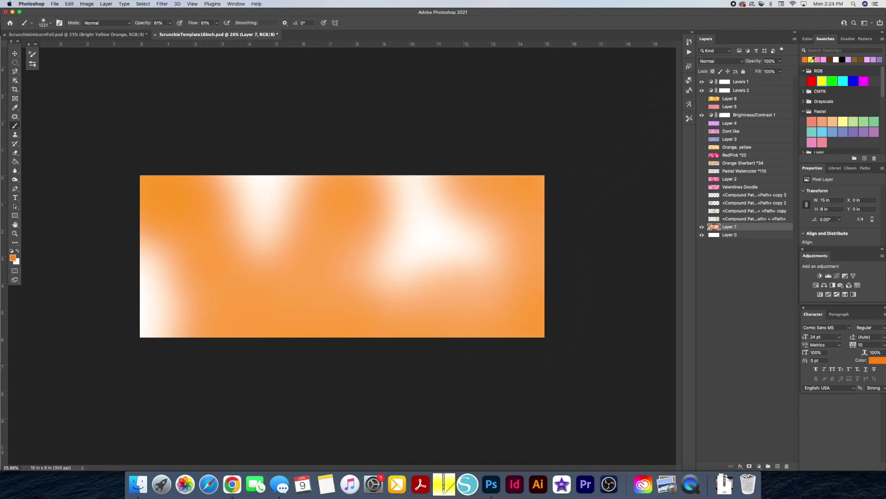
Paint bright yellow over the white gaps between the orange patches and into the canvas's lower-right corner
click(811, 59)
mouse_move(293, 197)
mouse_down()
mouse_move(242, 179)
mouse_move(290, 182)
mouse_move(266, 258)
mouse_move(255, 250)
mouse_move(232, 190)
mouse_move(243, 234)
mouse_move(281, 244)
mouse_move(309, 208)
mouse_up()
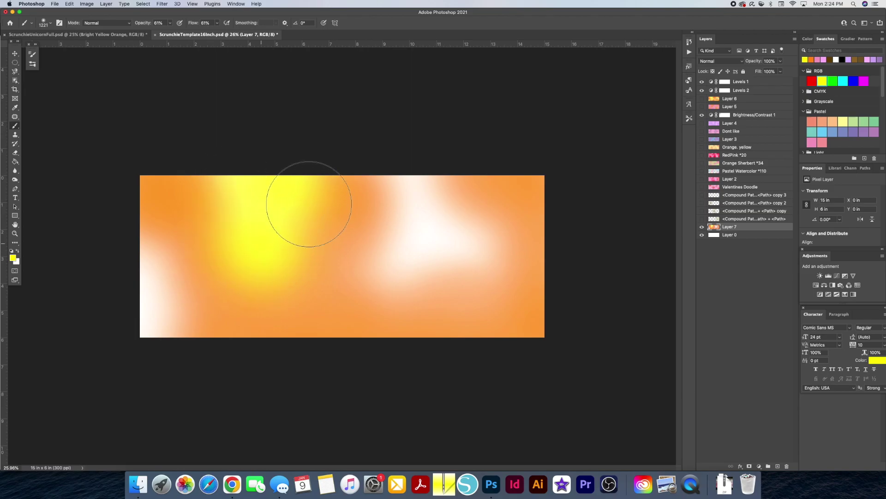
mouse_move(410, 182)
mouse_down()
mouse_move(433, 220)
mouse_move(433, 199)
mouse_move(413, 261)
mouse_move(400, 269)
mouse_move(485, 256)
mouse_move(484, 234)
mouse_move(481, 249)
mouse_move(388, 287)
mouse_up()
mouse_move(217, 343)
mouse_down()
mouse_move(158, 337)
mouse_move(144, 237)
mouse_move(131, 233)
mouse_up()
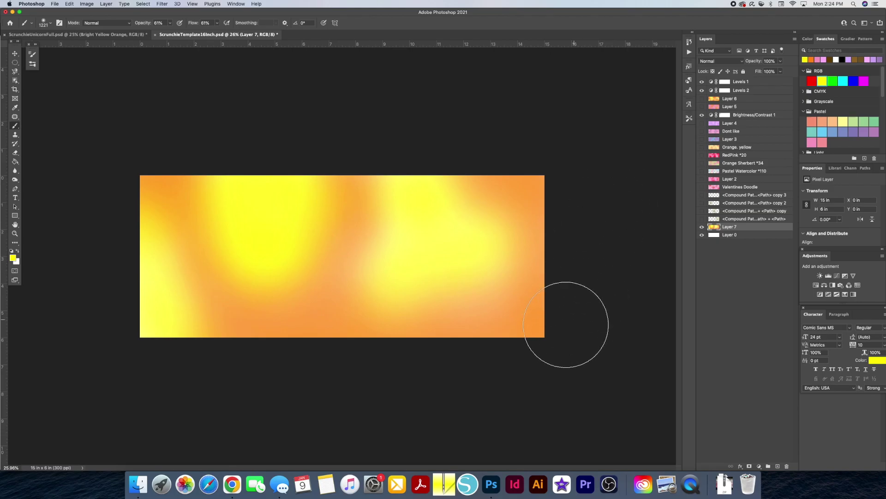
drag(566, 323, 552, 328)
mouse_move(443, 278)
mouse_down()
mouse_move(406, 271)
mouse_move(651, 174)
mouse_up()
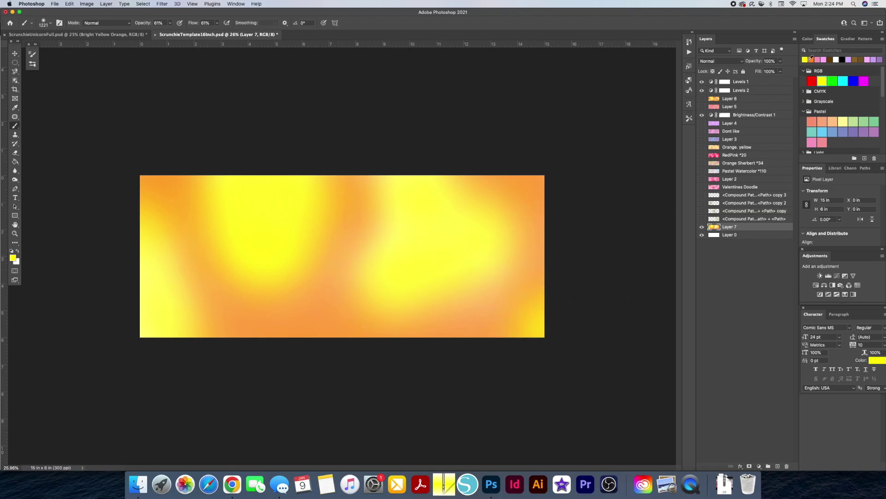
Brush orange back over the edges of the yellow areas to reshape and blend them
click(812, 59)
mouse_move(355, 185)
mouse_down()
mouse_move(321, 206)
mouse_move(300, 257)
mouse_move(365, 295)
mouse_move(381, 186)
mouse_up()
mouse_move(467, 295)
mouse_down()
mouse_move(384, 320)
mouse_move(397, 351)
mouse_move(427, 319)
mouse_up()
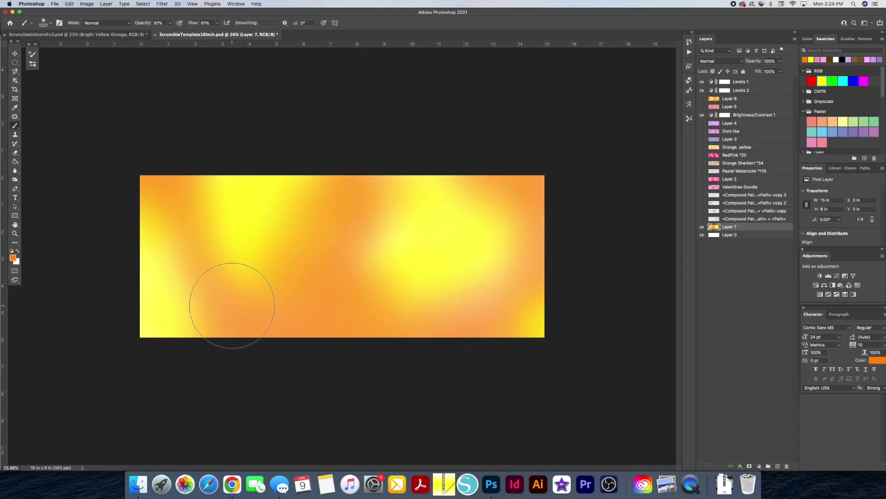
drag(127, 233, 134, 245)
mouse_move(480, 231)
mouse_down()
mouse_move(503, 234)
mouse_move(473, 220)
mouse_move(499, 212)
mouse_up()
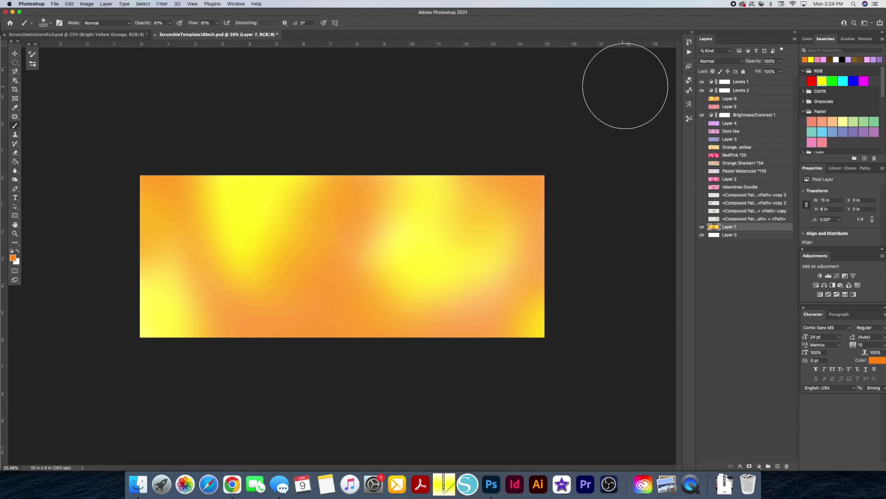
Add bright yellow touches along the canvas's lower edge, including a new spot near its middle
click(813, 59)
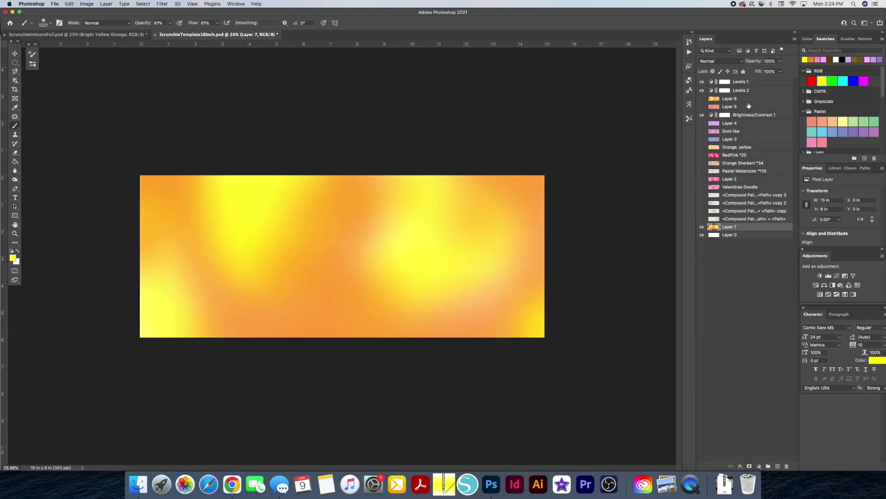
click(547, 318)
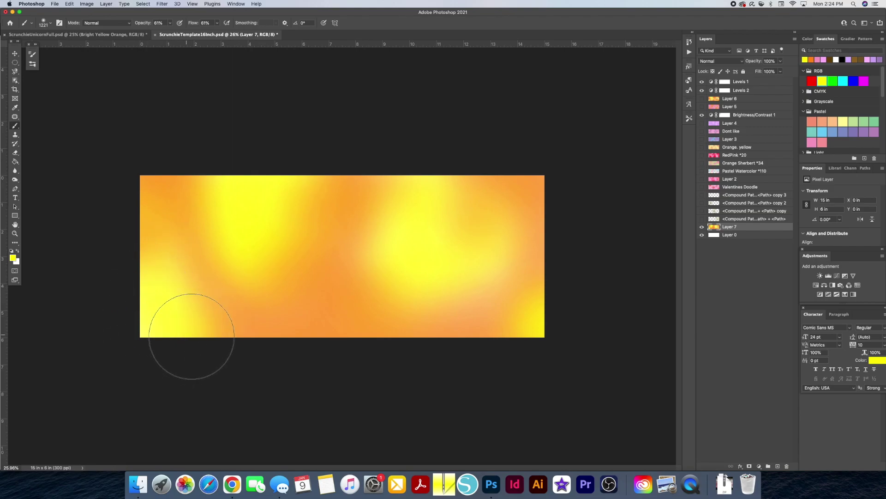
click(342, 347)
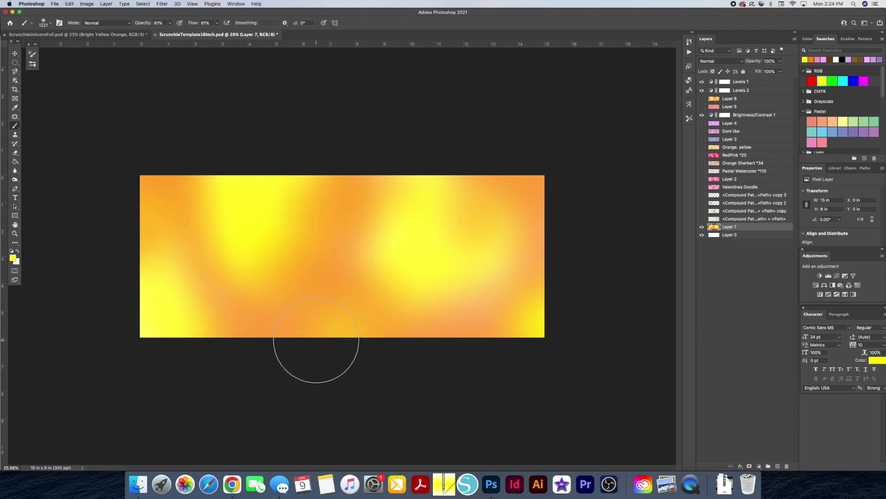
click(323, 345)
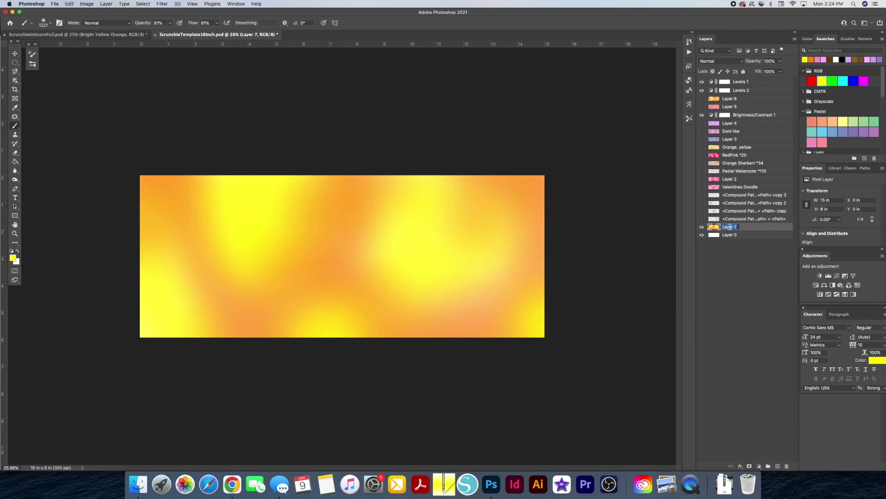
Rename the painted layer as Bright Yellow Orange
text(Br)
key(Return)
key(Return)
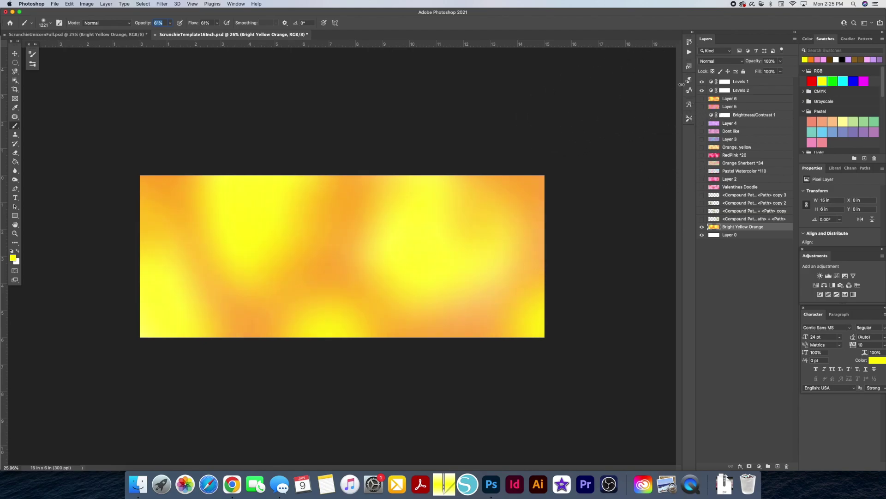
Hide the Levels 1 adjustment, keep Levels 2 visible and adjust the midtones of Levels 2
click(702, 90)
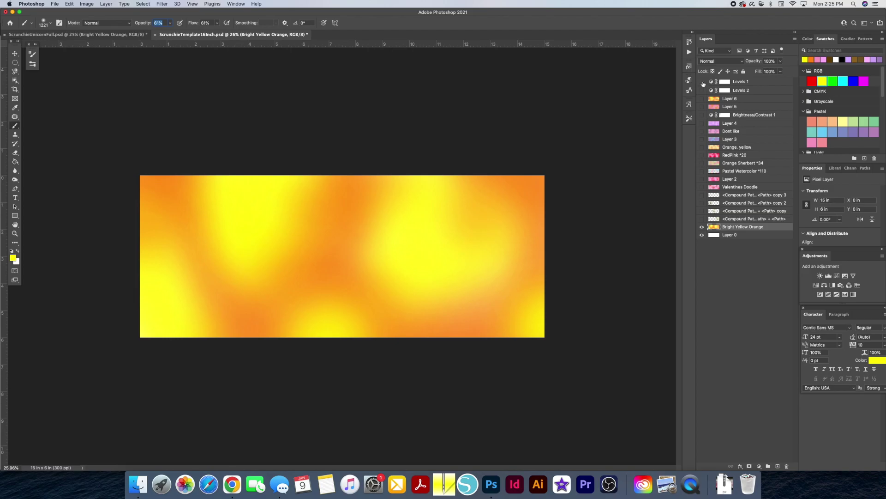
click(702, 91)
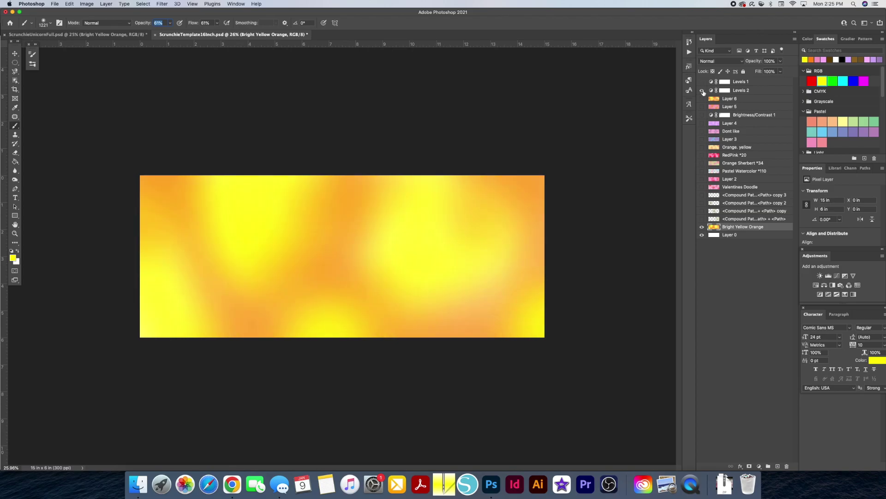
click(711, 90)
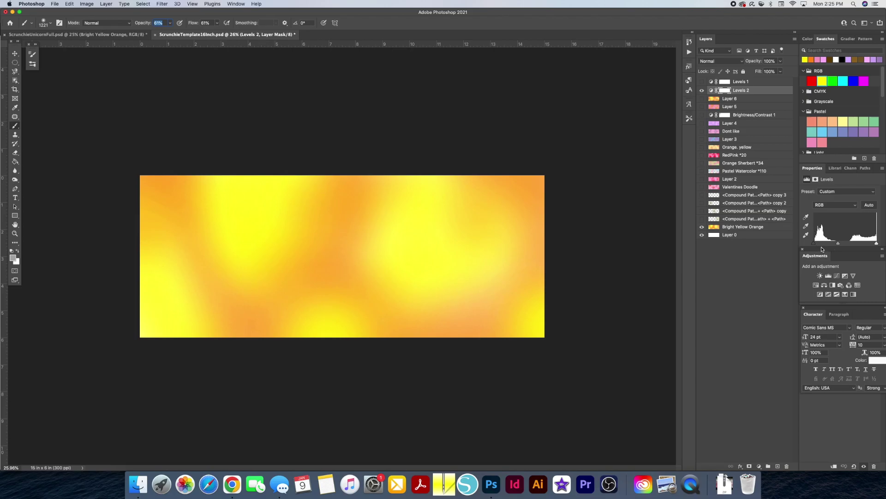
drag(841, 245, 835, 245)
drag(843, 244, 832, 245)
Merge the visible layers and rename the merged layer as Yellow Orange
click(106, 4)
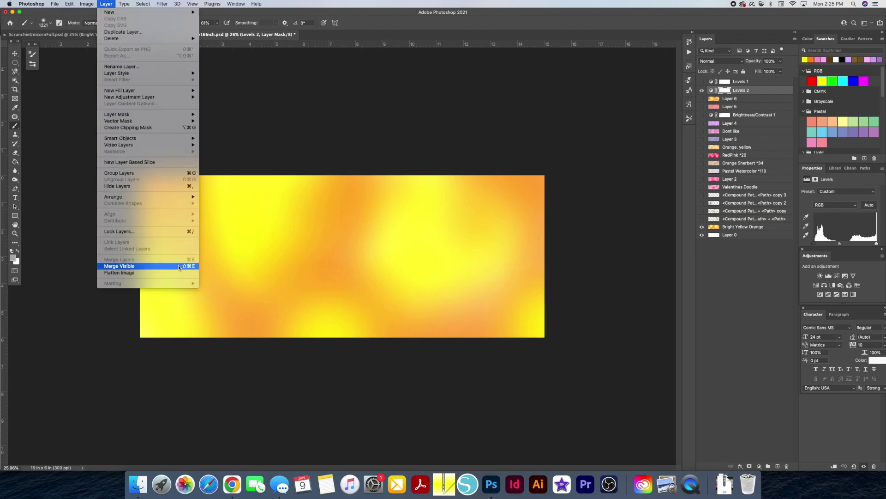
click(143, 265)
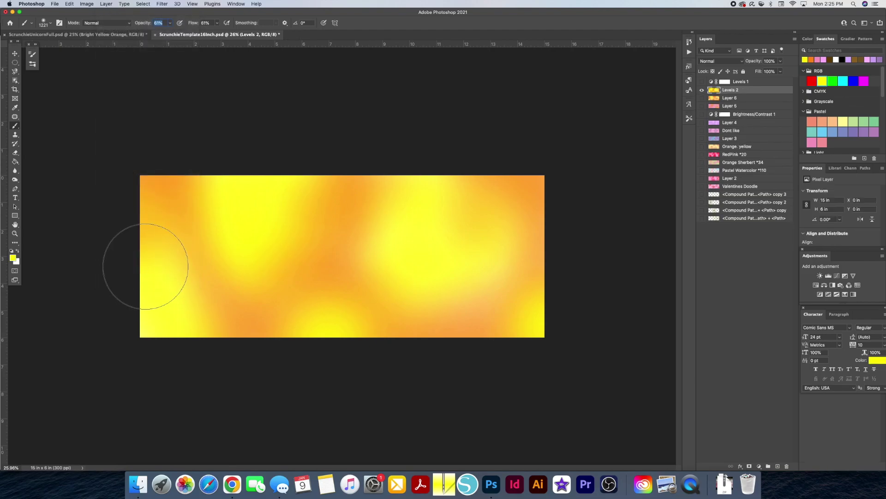
double_click(732, 90)
text(Yellow Orange)
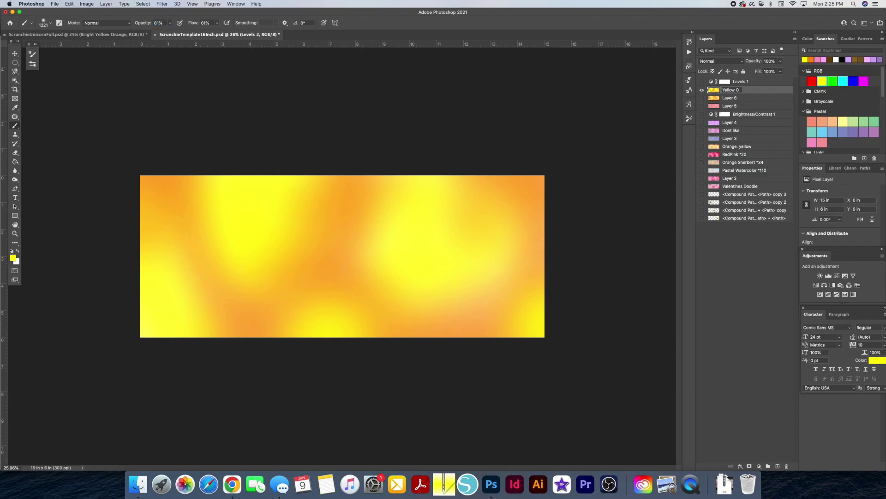
key(Return)
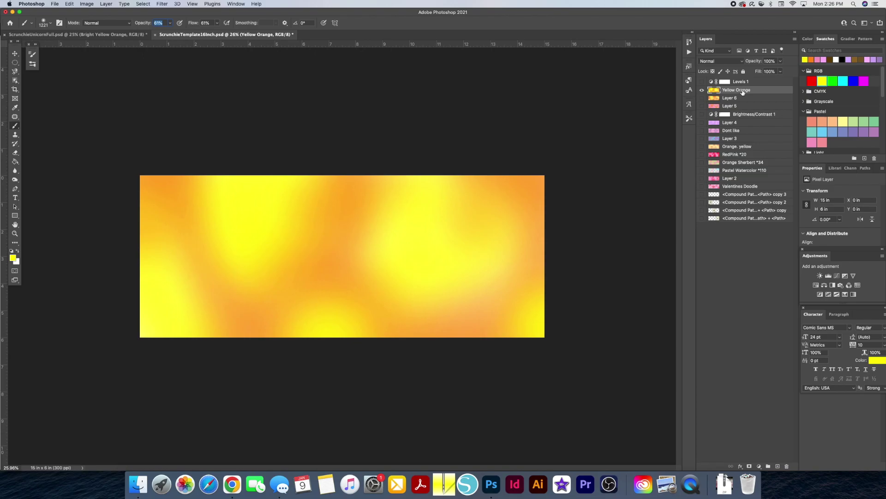
Arrange the two documents 2-up vertical and copy the Yellow Orange layer into ScrunchieUnicornFull.psd
click(236, 4)
mouse_move(240, 13)
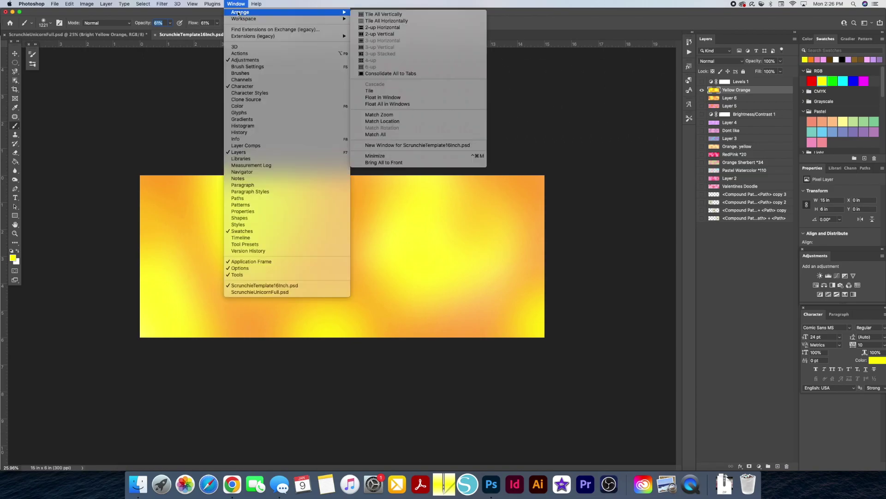
click(373, 34)
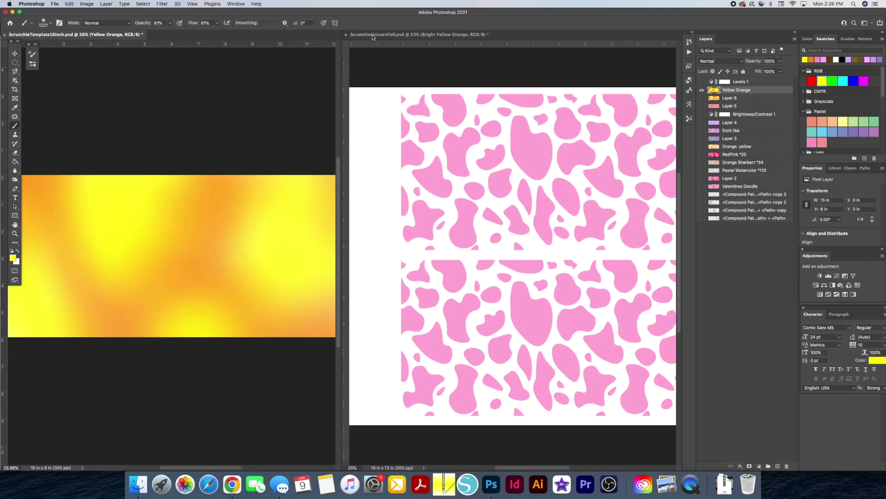
click(14, 54)
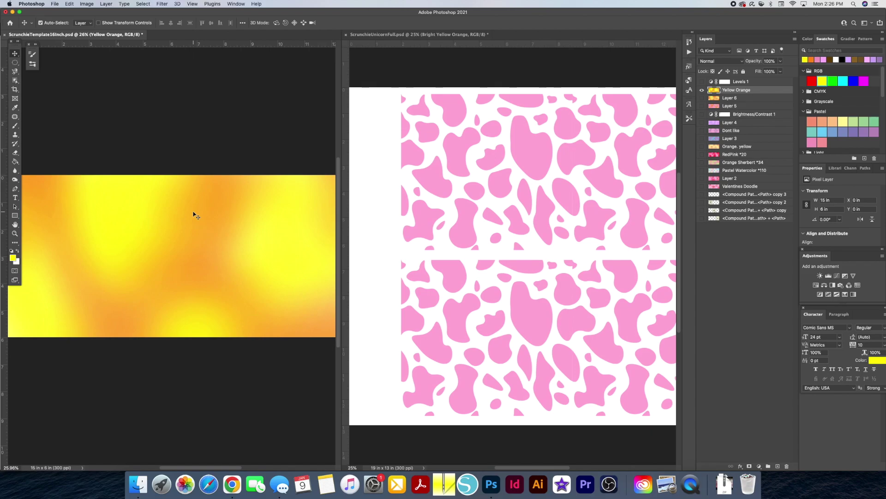
drag(196, 215, 434, 188)
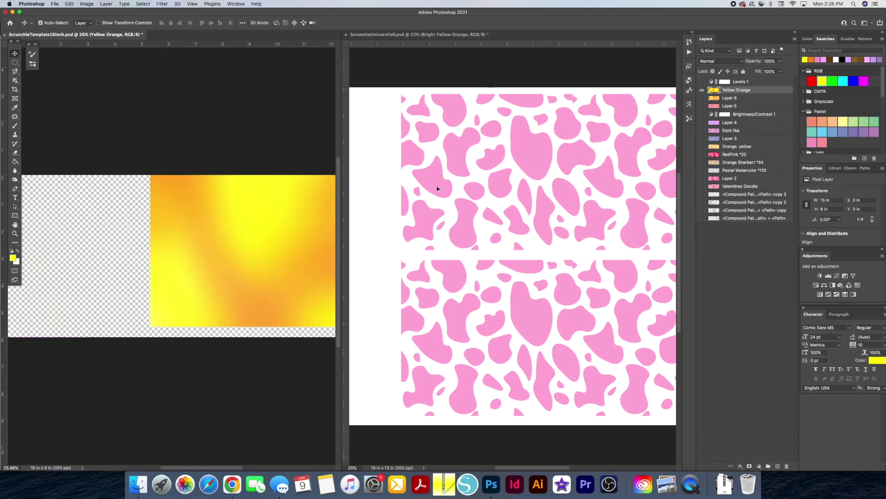
drag(533, 165, 531, 163)
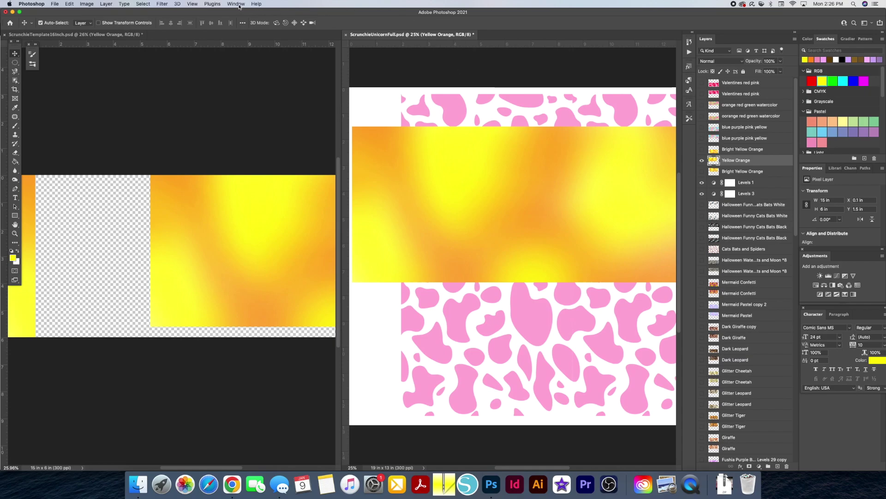
Consolidate the documents into tabs and position the Yellow Orange layer exactly over the upper pink spotted pattern
click(240, 5)
mouse_move(238, 13)
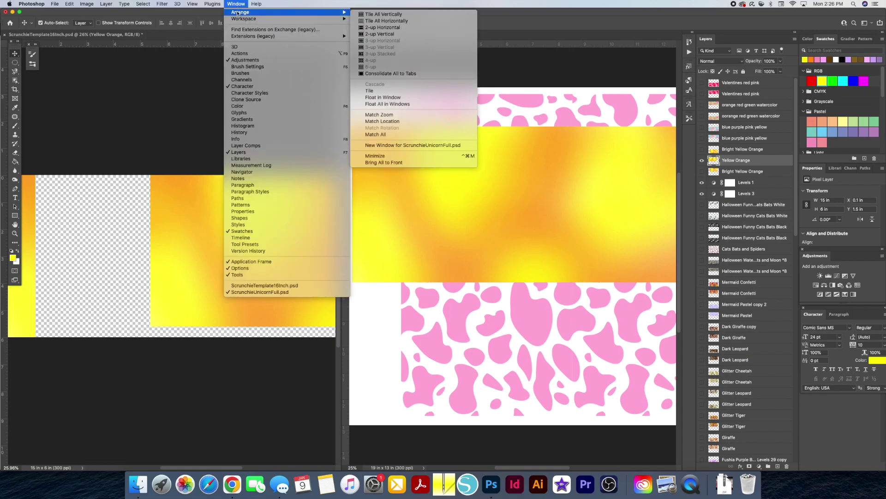
click(402, 74)
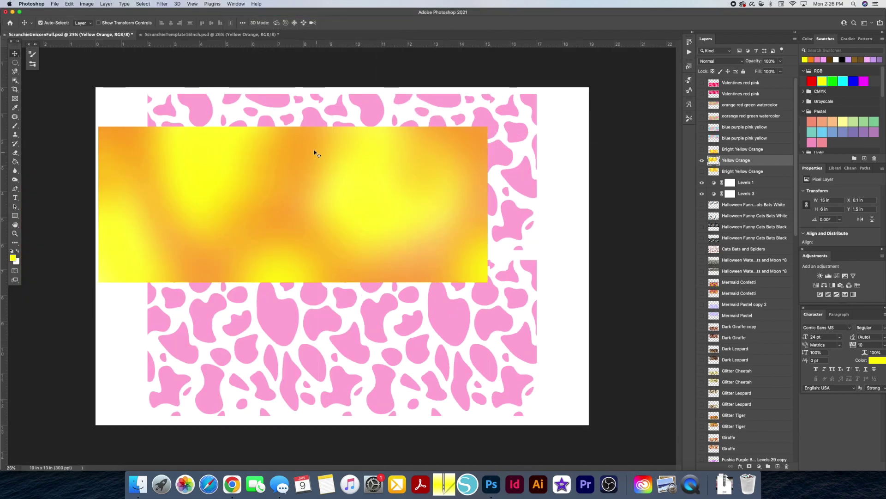
drag(291, 170, 348, 134)
click(557, 147)
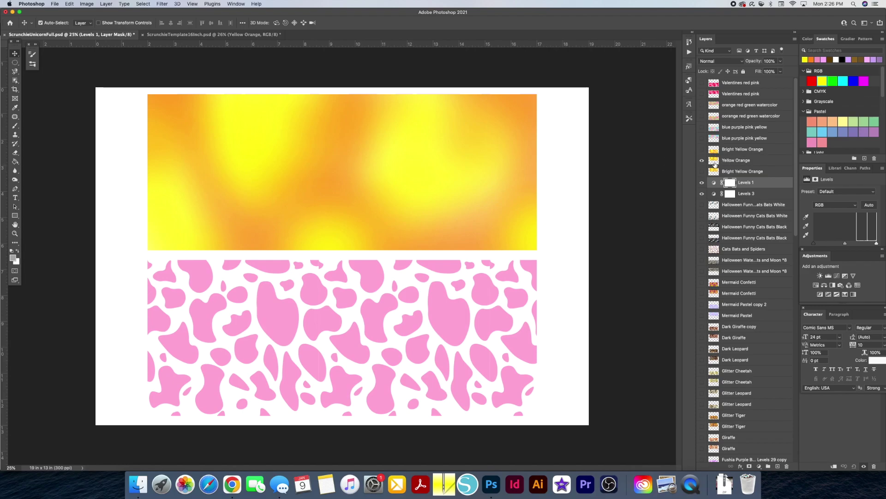
Hide both Pink Cow Spots *34 layers near the end of the layer stack
scroll(785, 156, down, 10)
scroll(789, 283, down, 5)
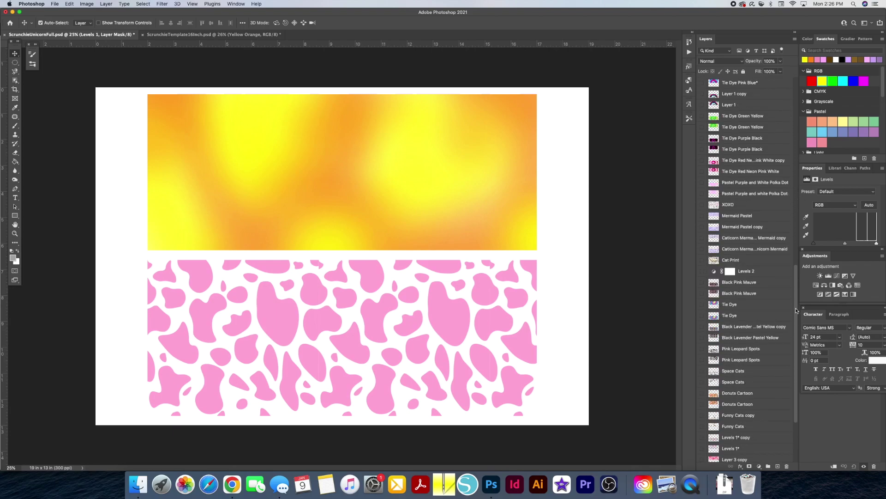
drag(797, 314, 801, 354)
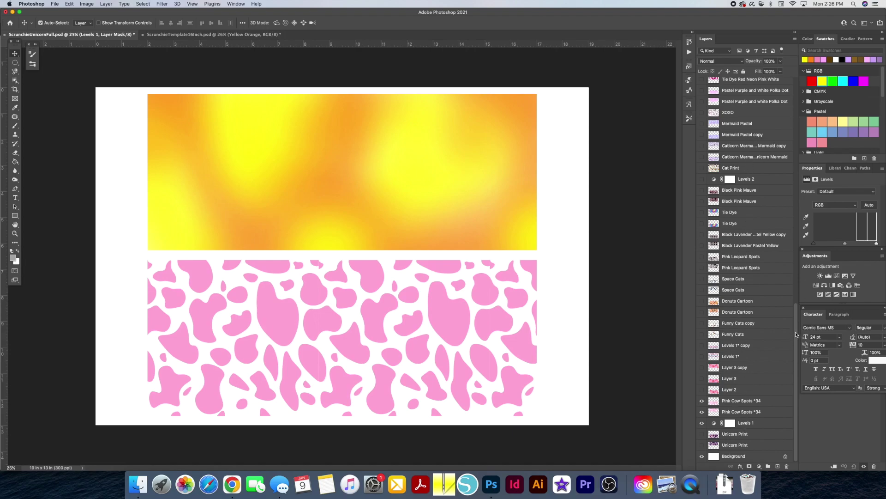
drag(702, 400, 702, 414)
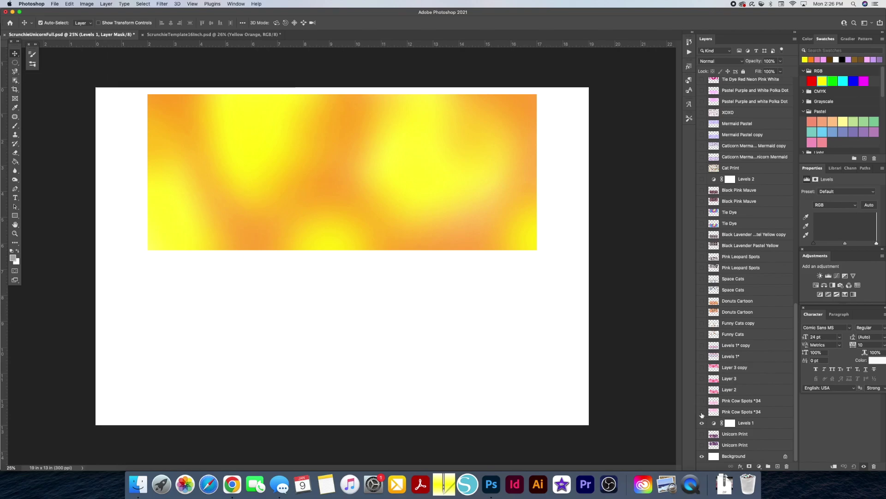
Duplicate the Yellow Orange layer within ScrunchieUnicornFull.psd and place the copy directly below the original, aligned at X 2 in and about Y 6.6 in
drag(796, 405, 780, 172)
click(744, 162)
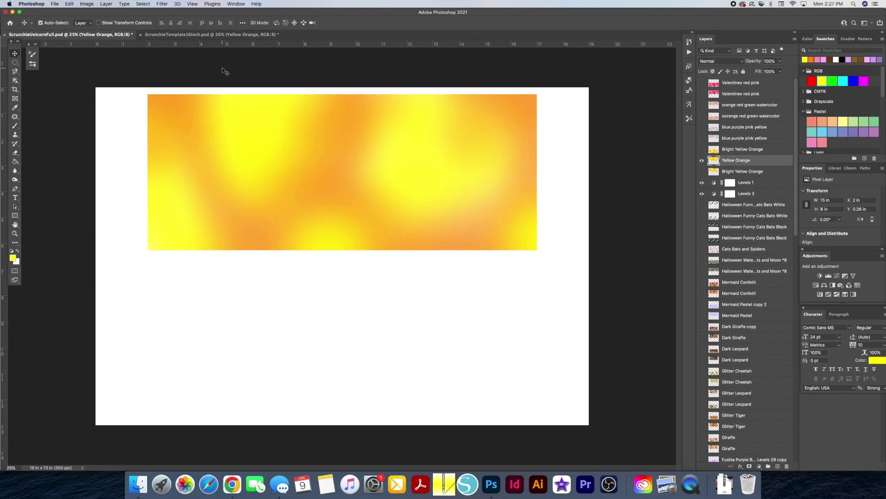
click(106, 4)
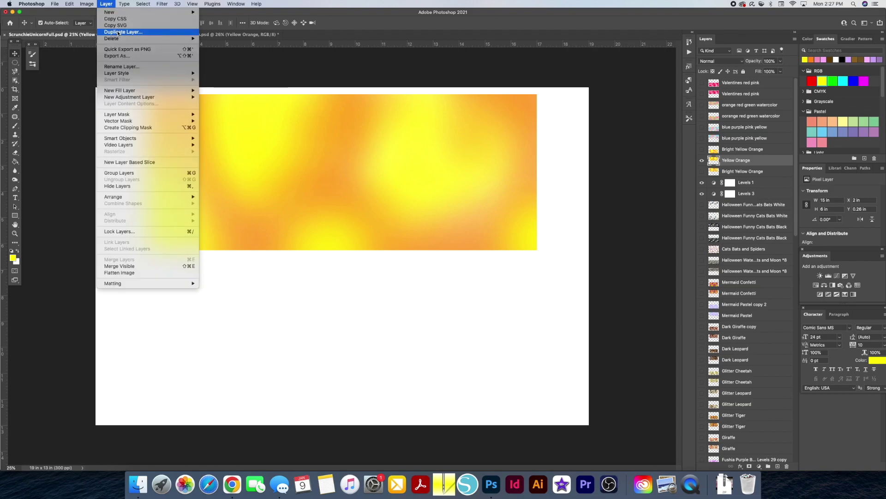
click(136, 32)
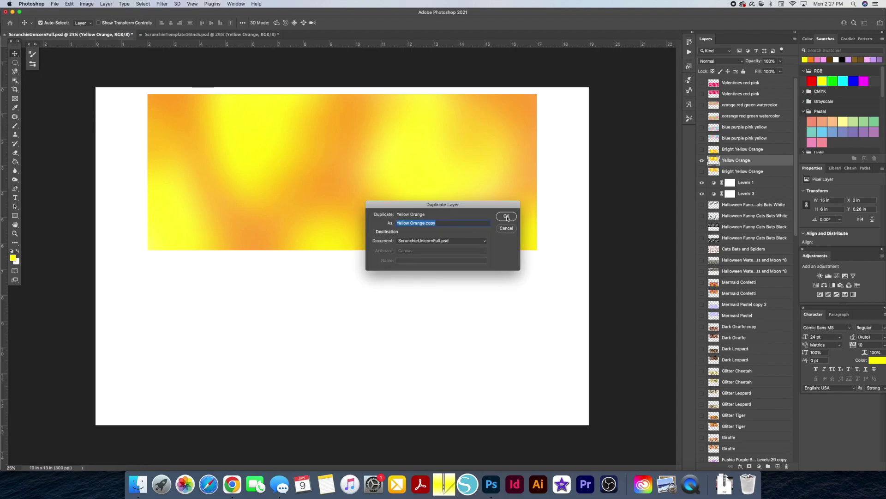
click(506, 216)
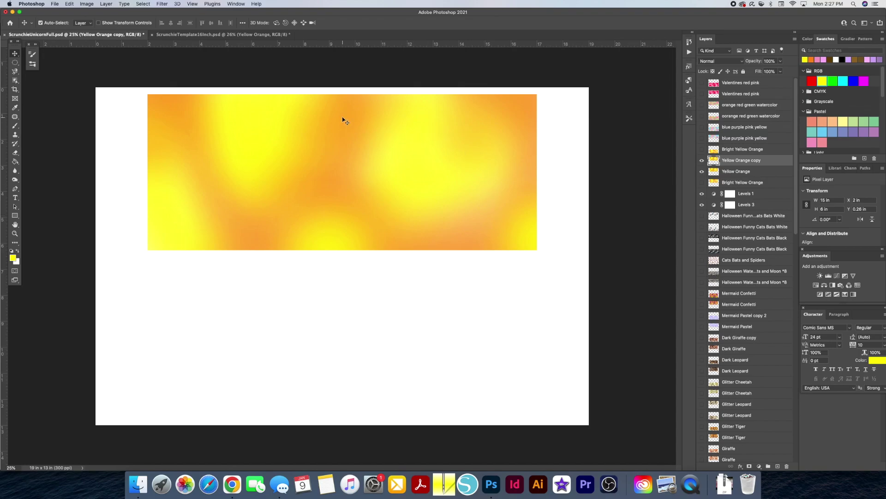
drag(342, 116, 343, 281)
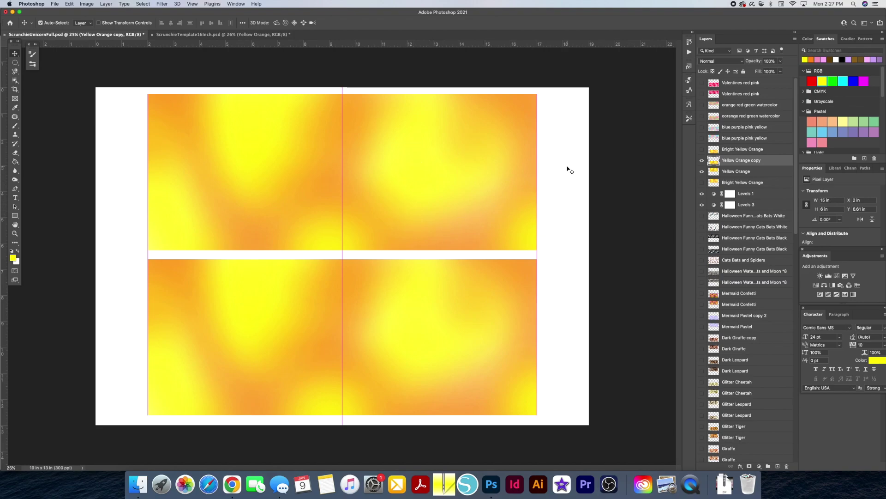
click(515, 171)
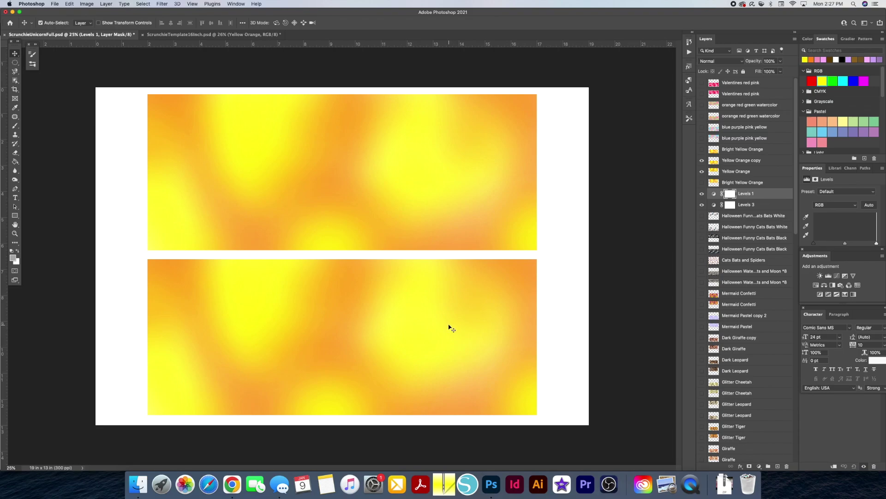
Bring up the file commands for the two-panel yellow and orange layout
click(56, 5)
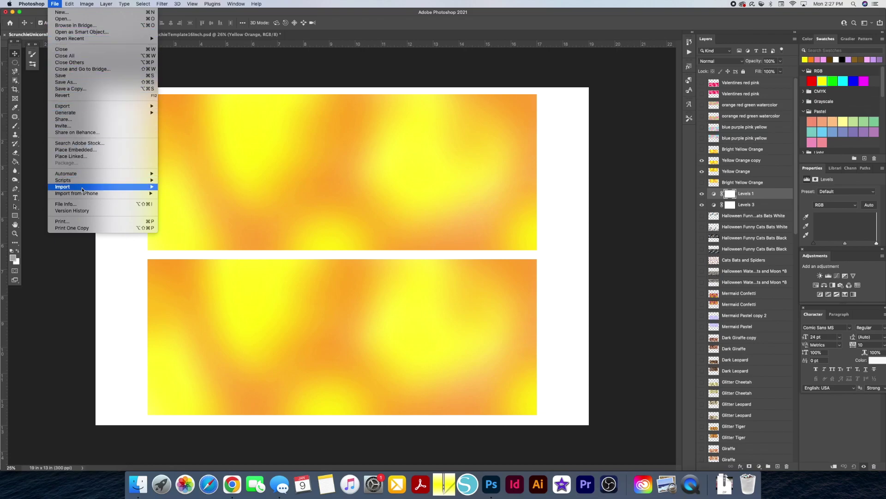